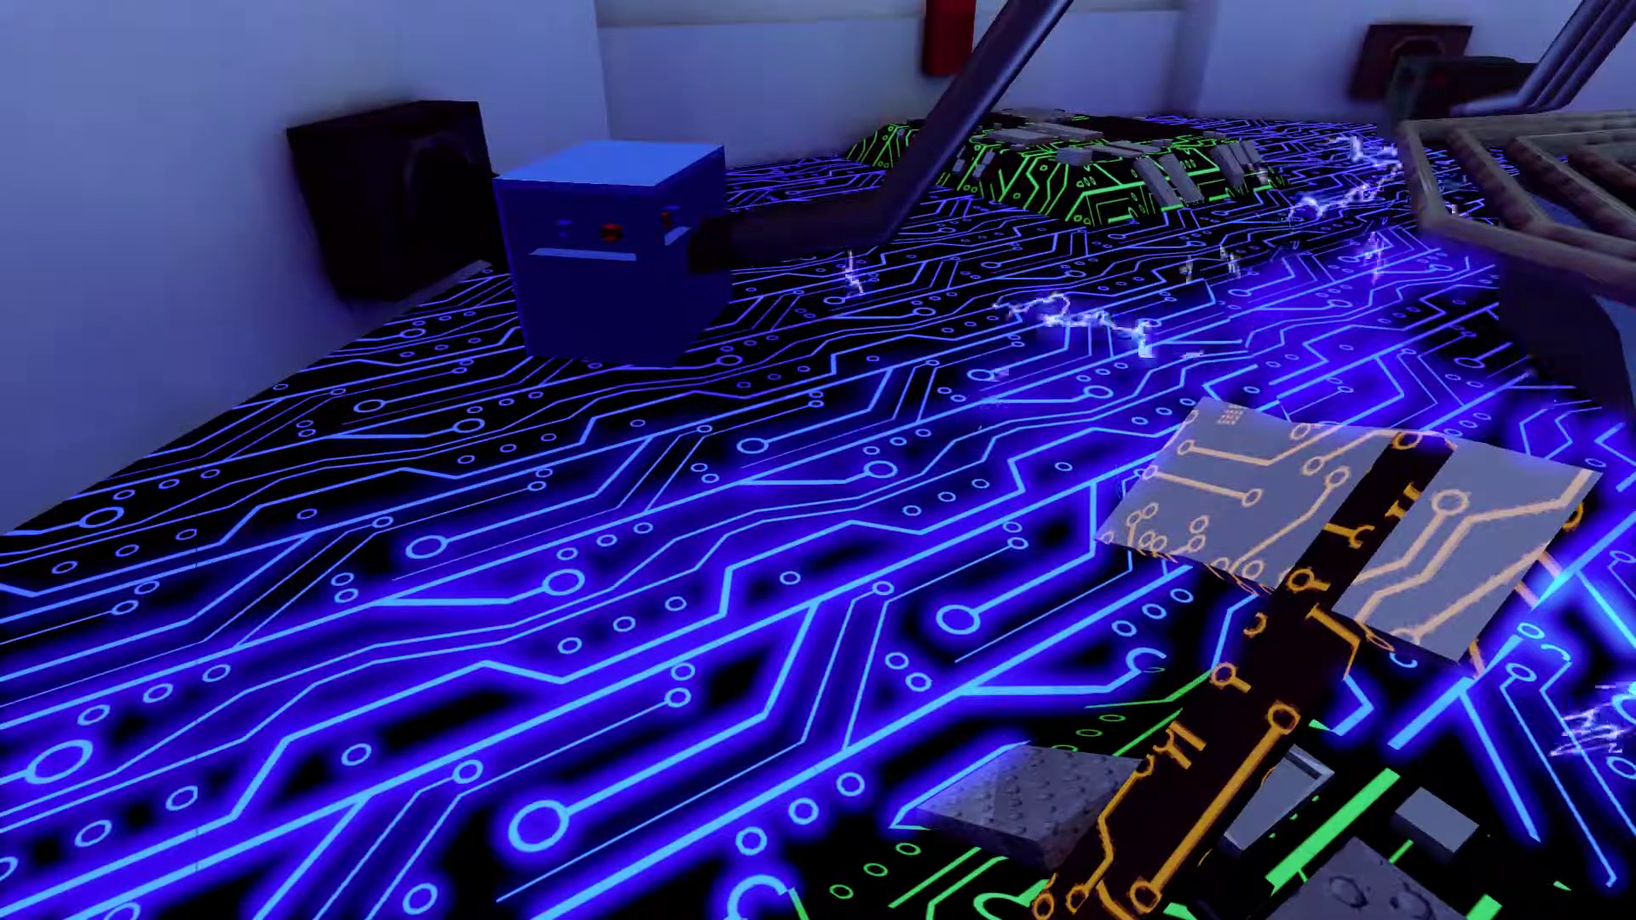
{"action": "key", "text": "w"}
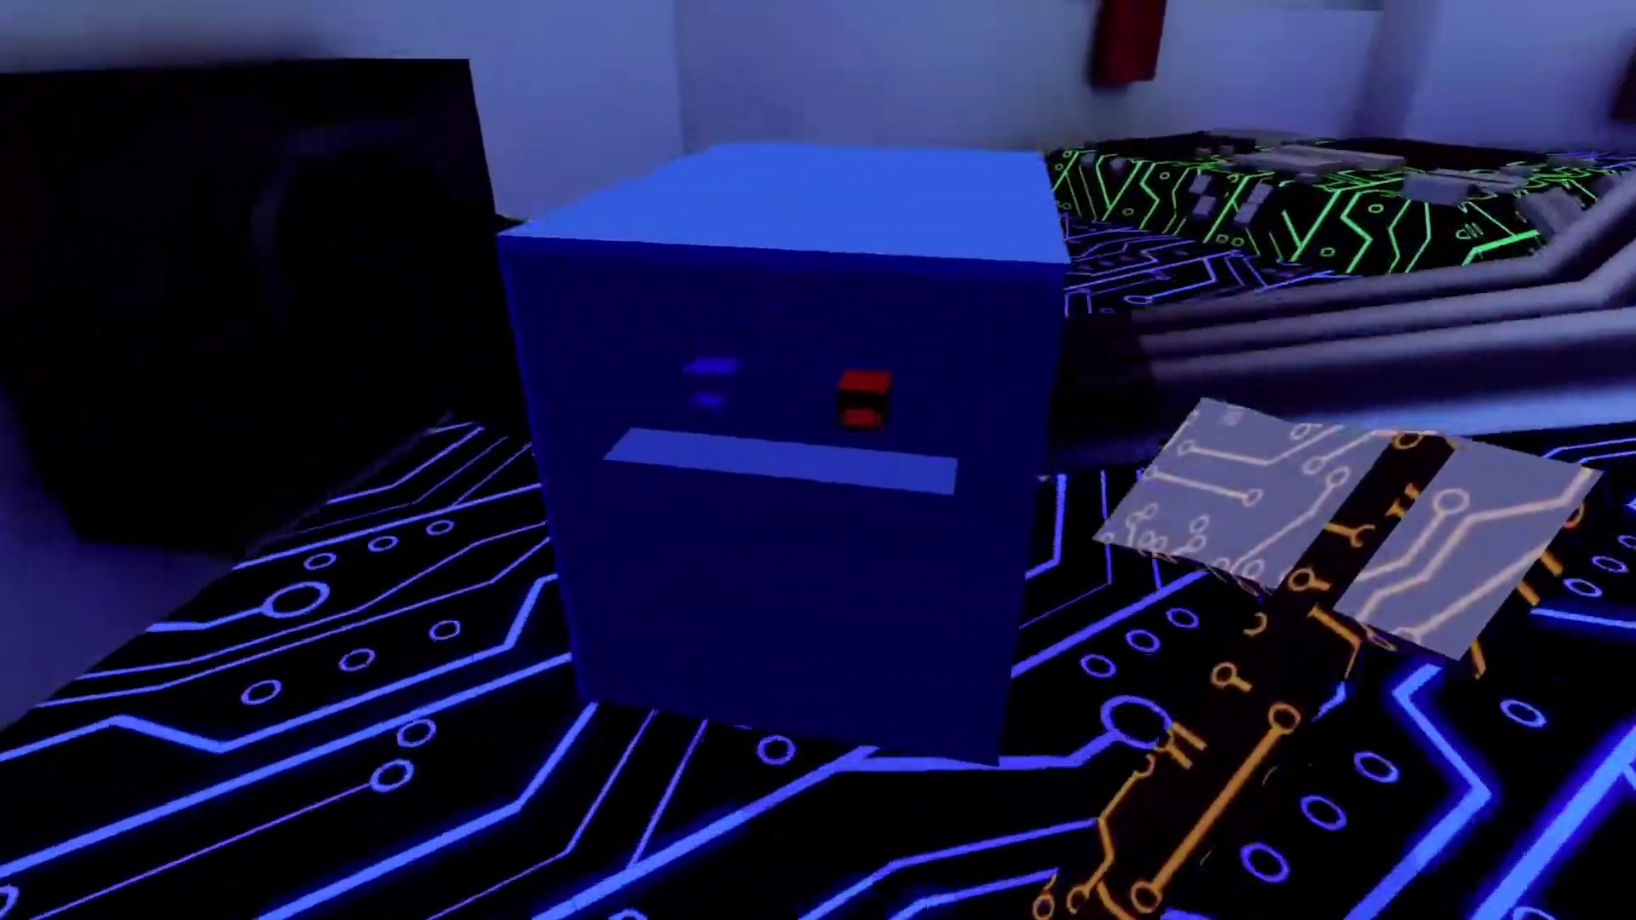
{"action": "left_click", "coordinate": [818, 461]}
{"action": "left_click", "coordinate": [819, 461]}
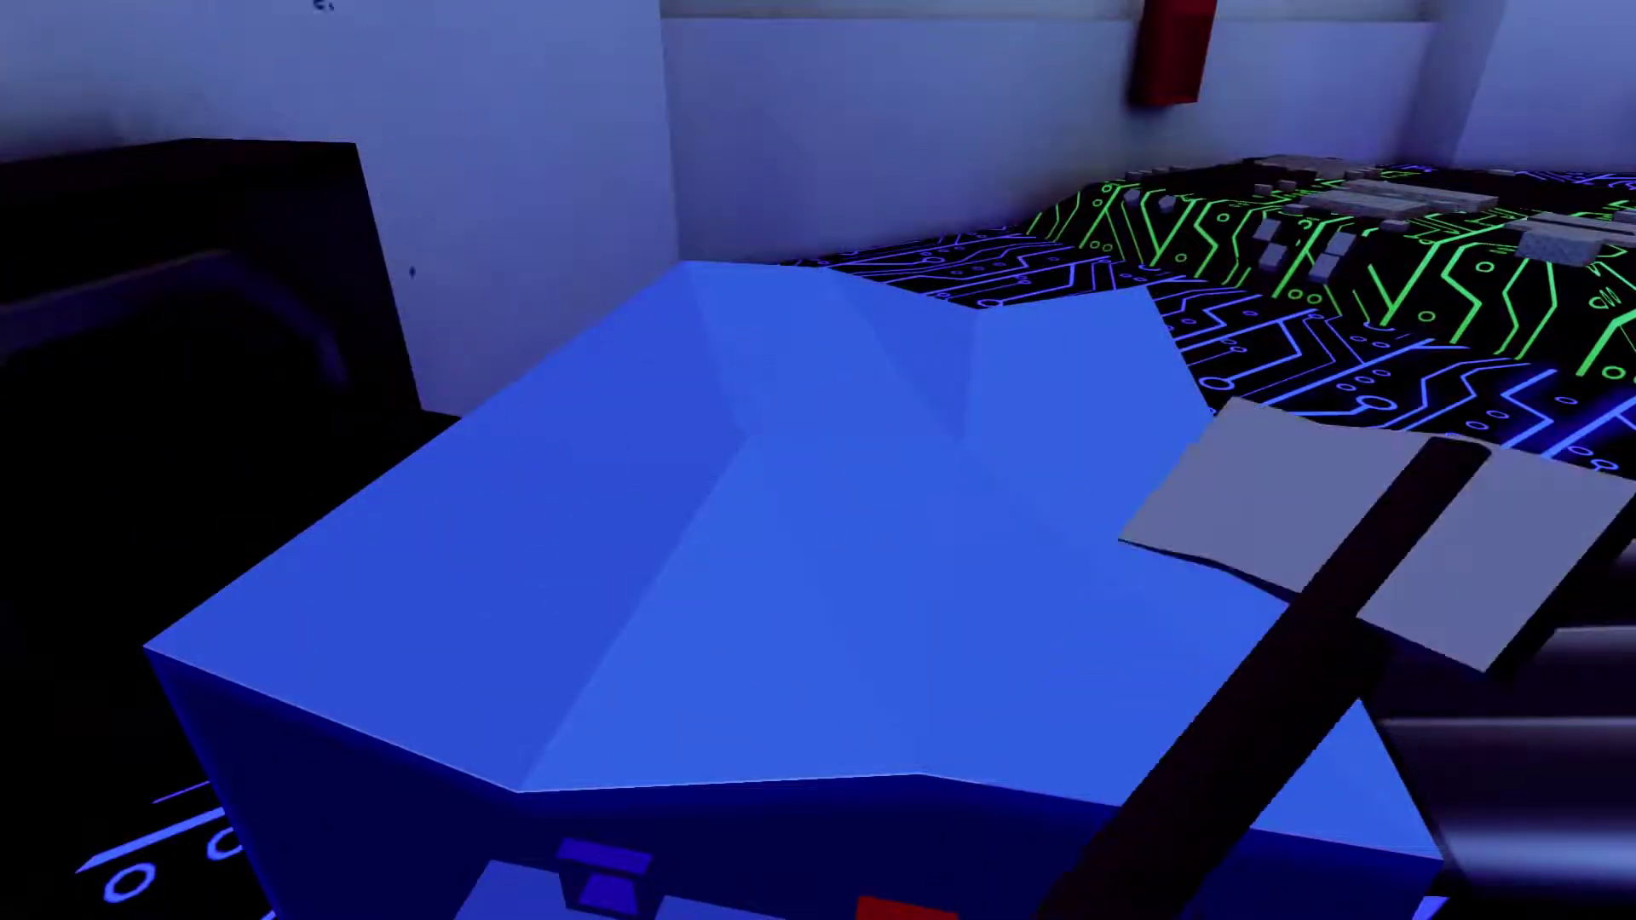
{"action": "left_click", "coordinate": [819, 461]}
{"action": "left_click", "coordinate": [818, 460]}
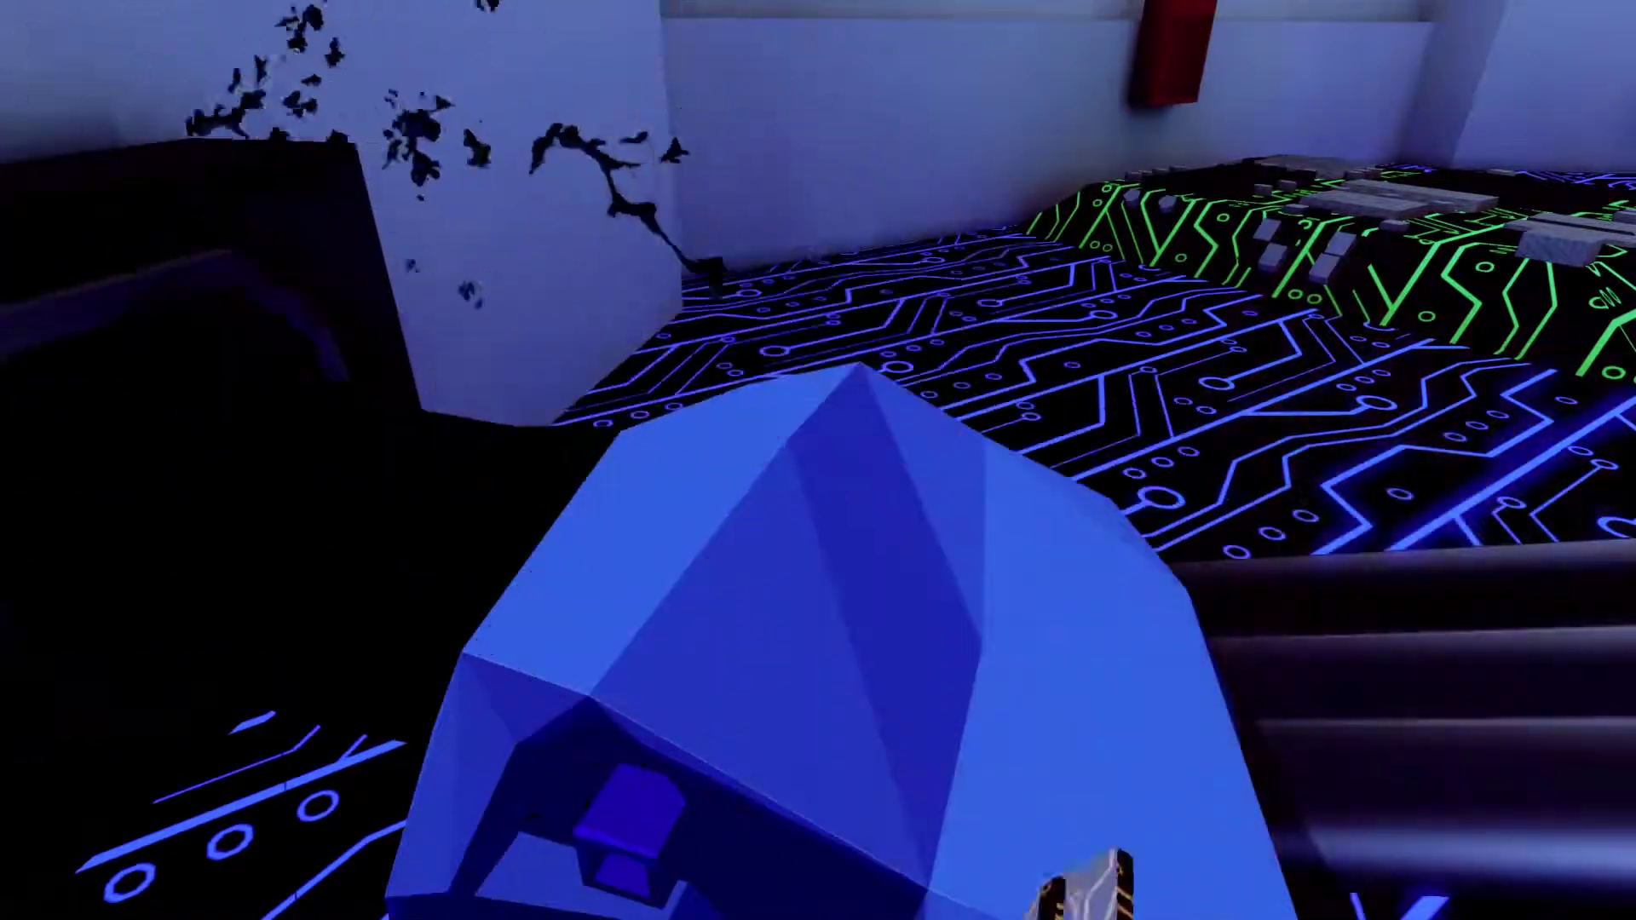
{"action": "key", "text": "w"}
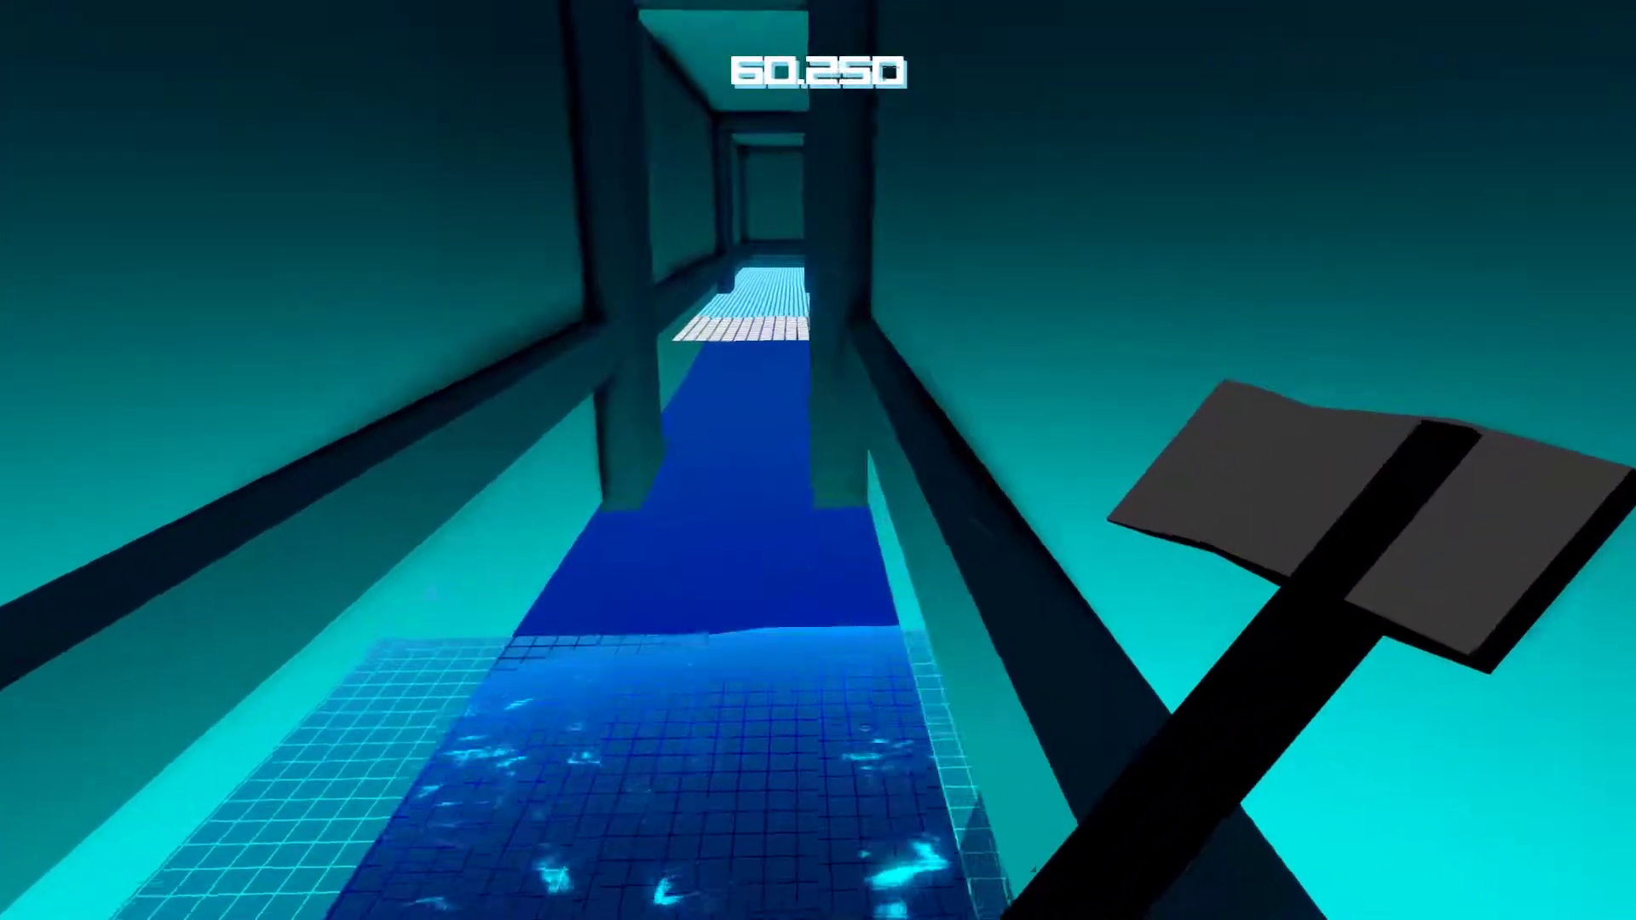
{"action": "key", "text": "w"}
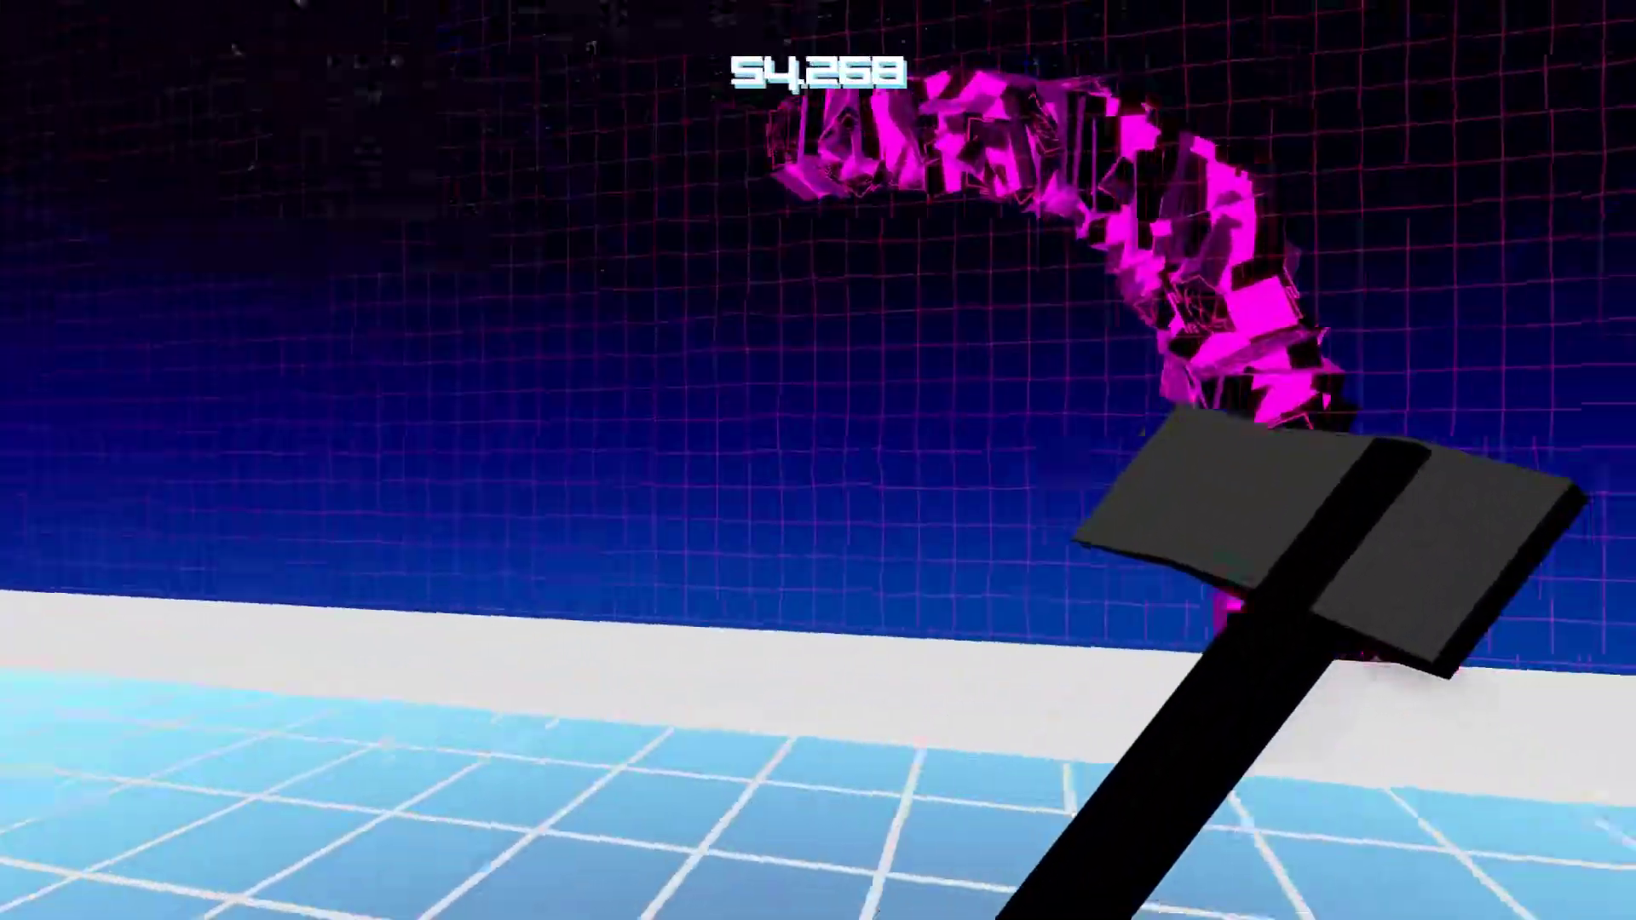
{"action": "key", "text": "w"}
{"action": "key", "text": "w"}
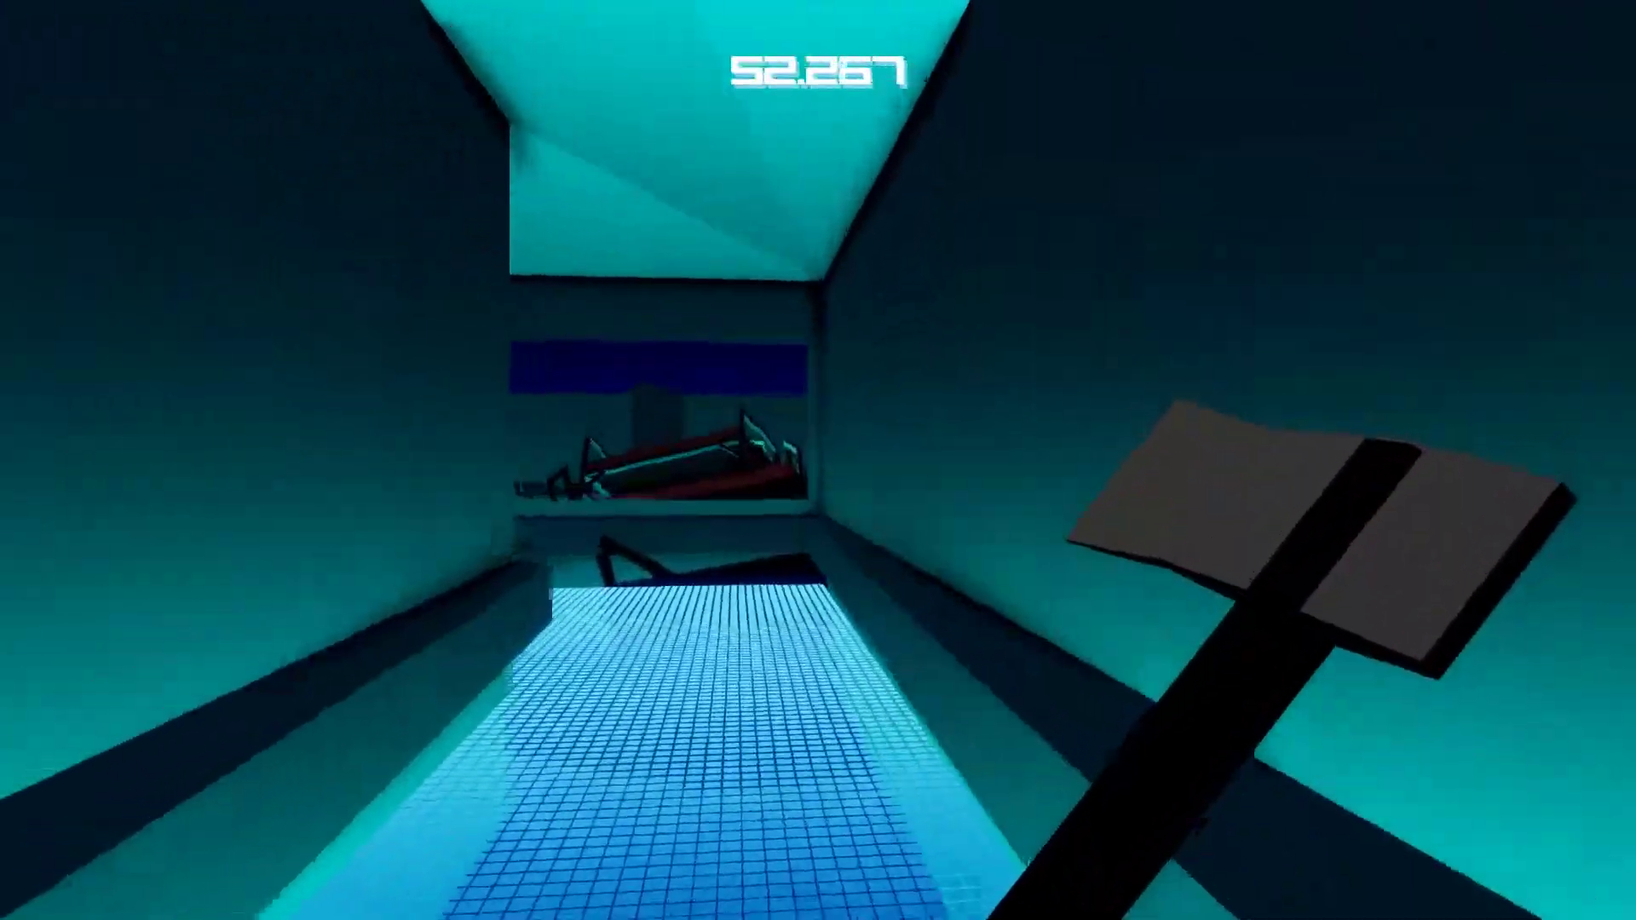
{"action": "key", "text": "w"}
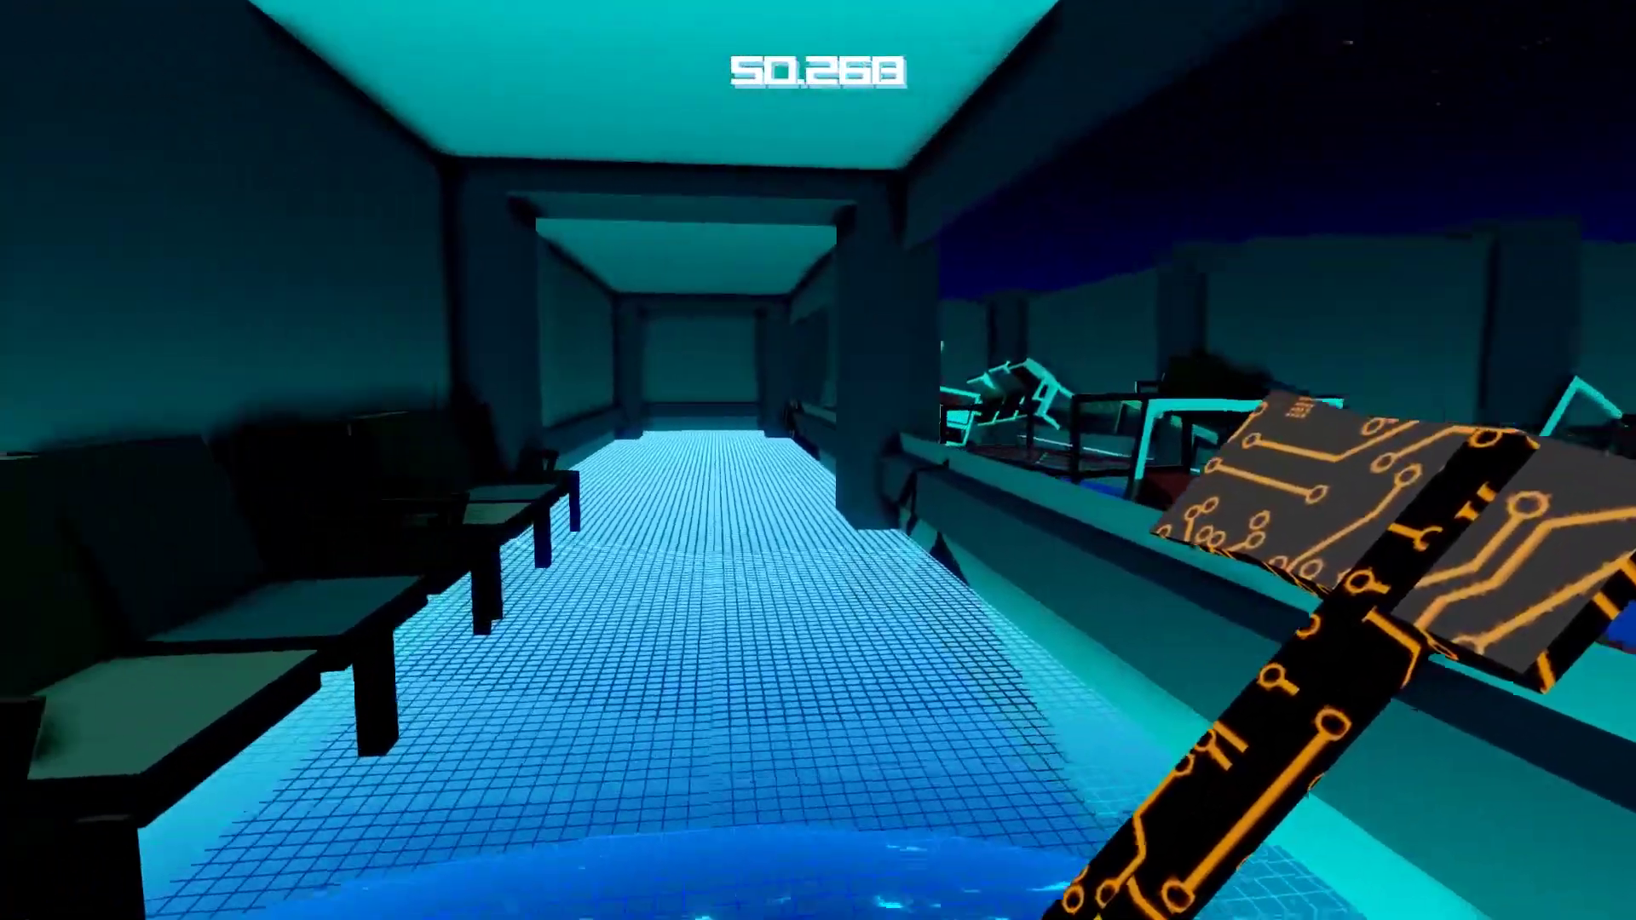
{"action": "key", "text": "w"}
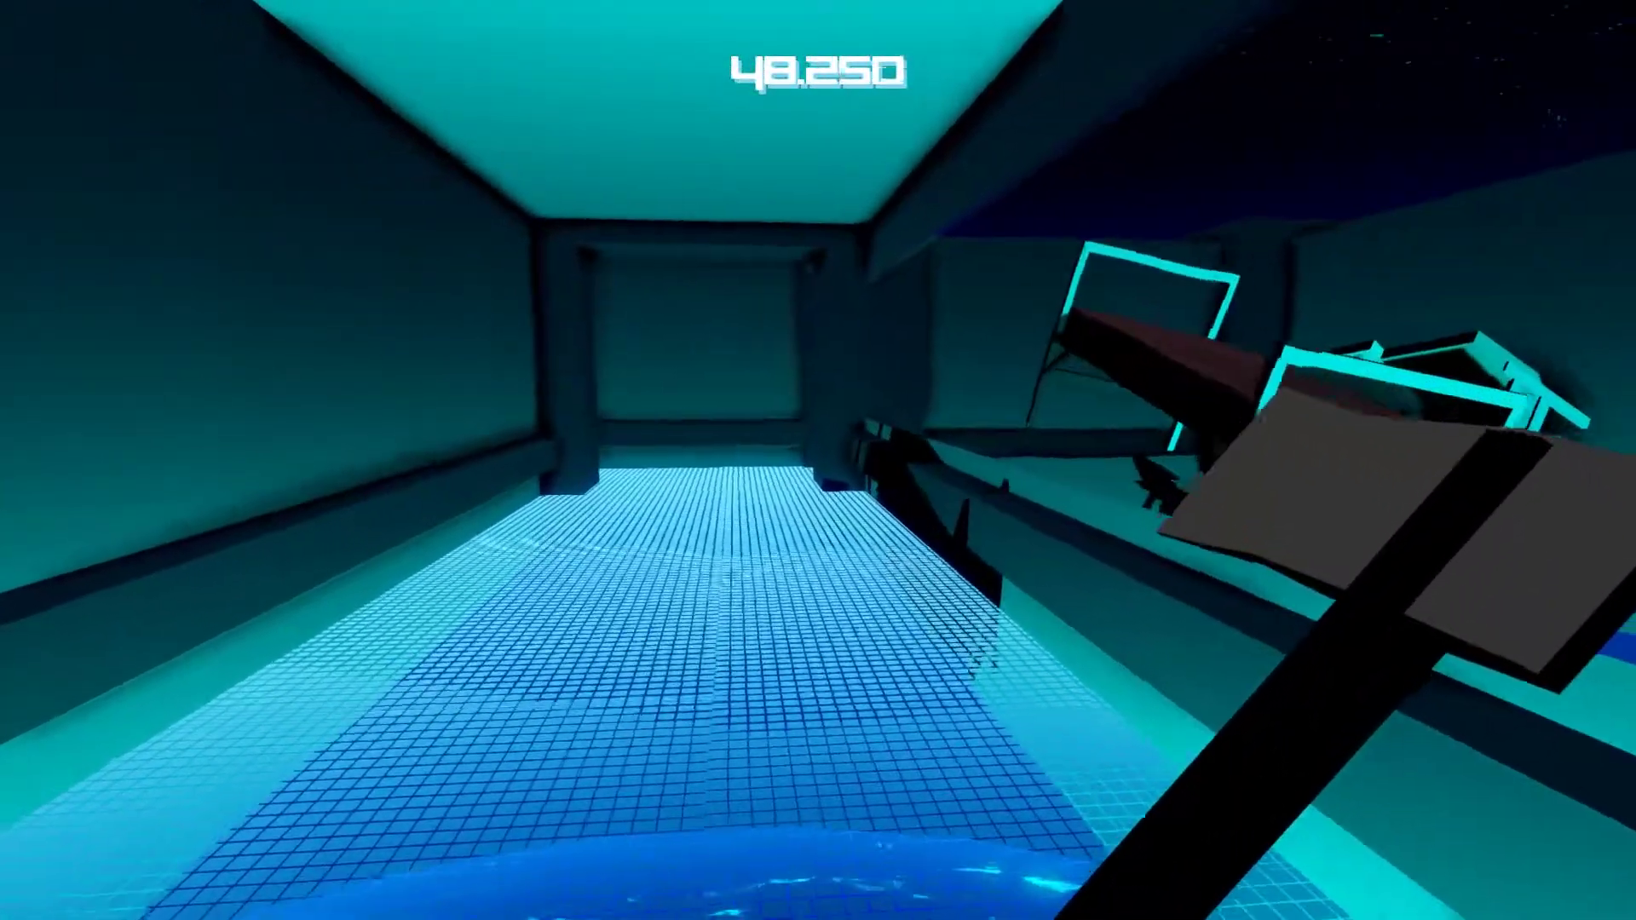
{"action": "key", "text": "w"}
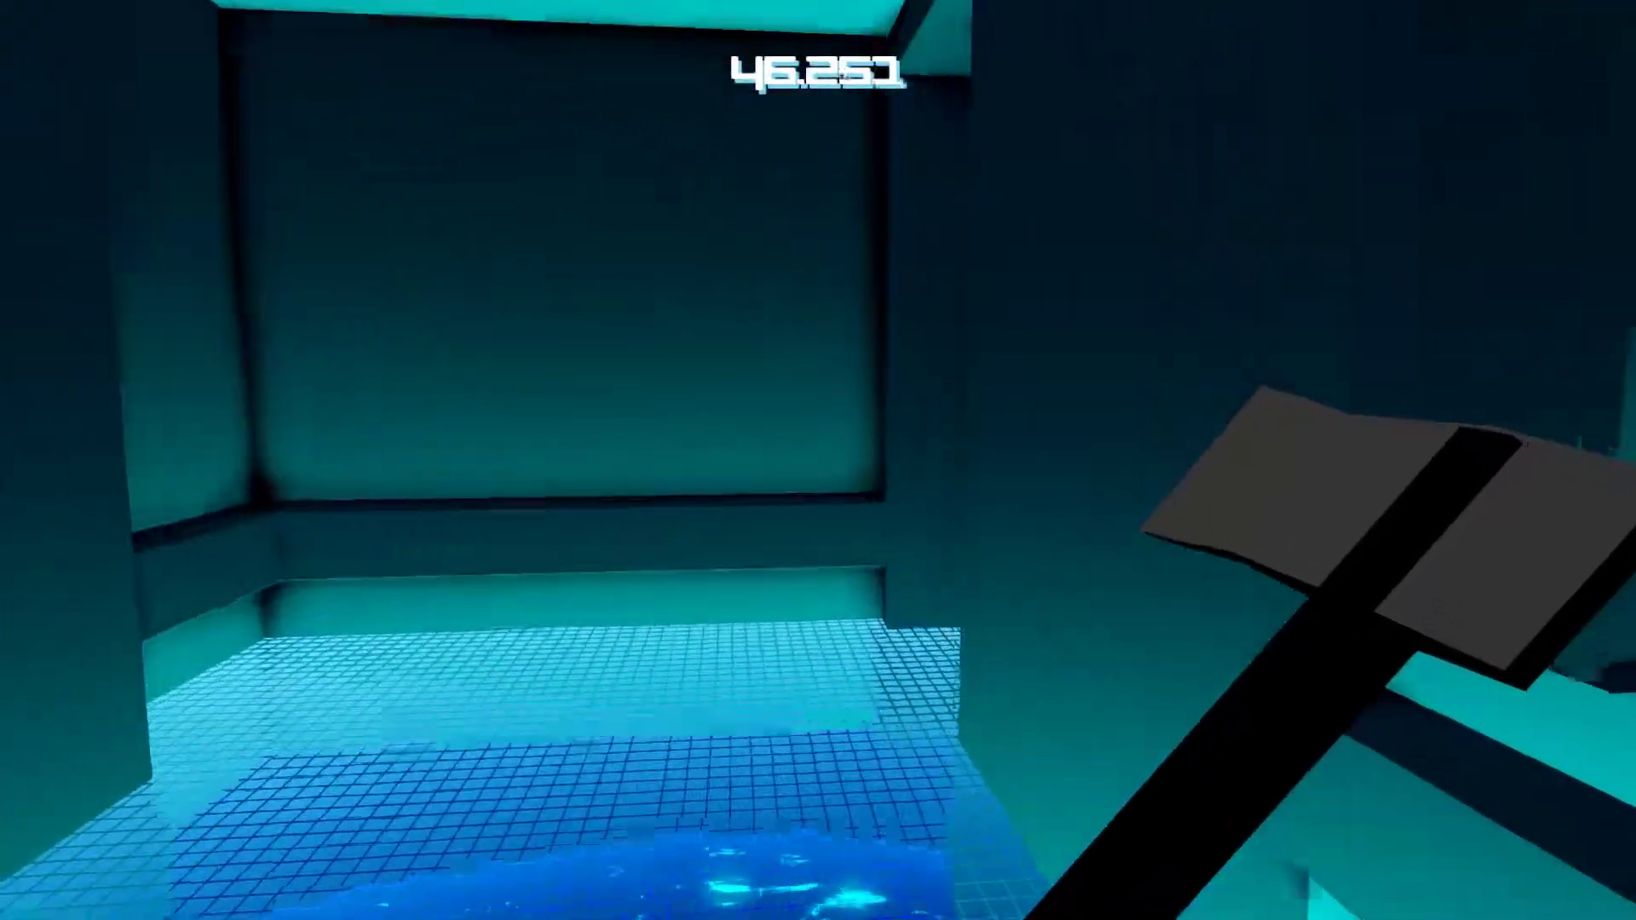
{"action": "key", "text": "w"}
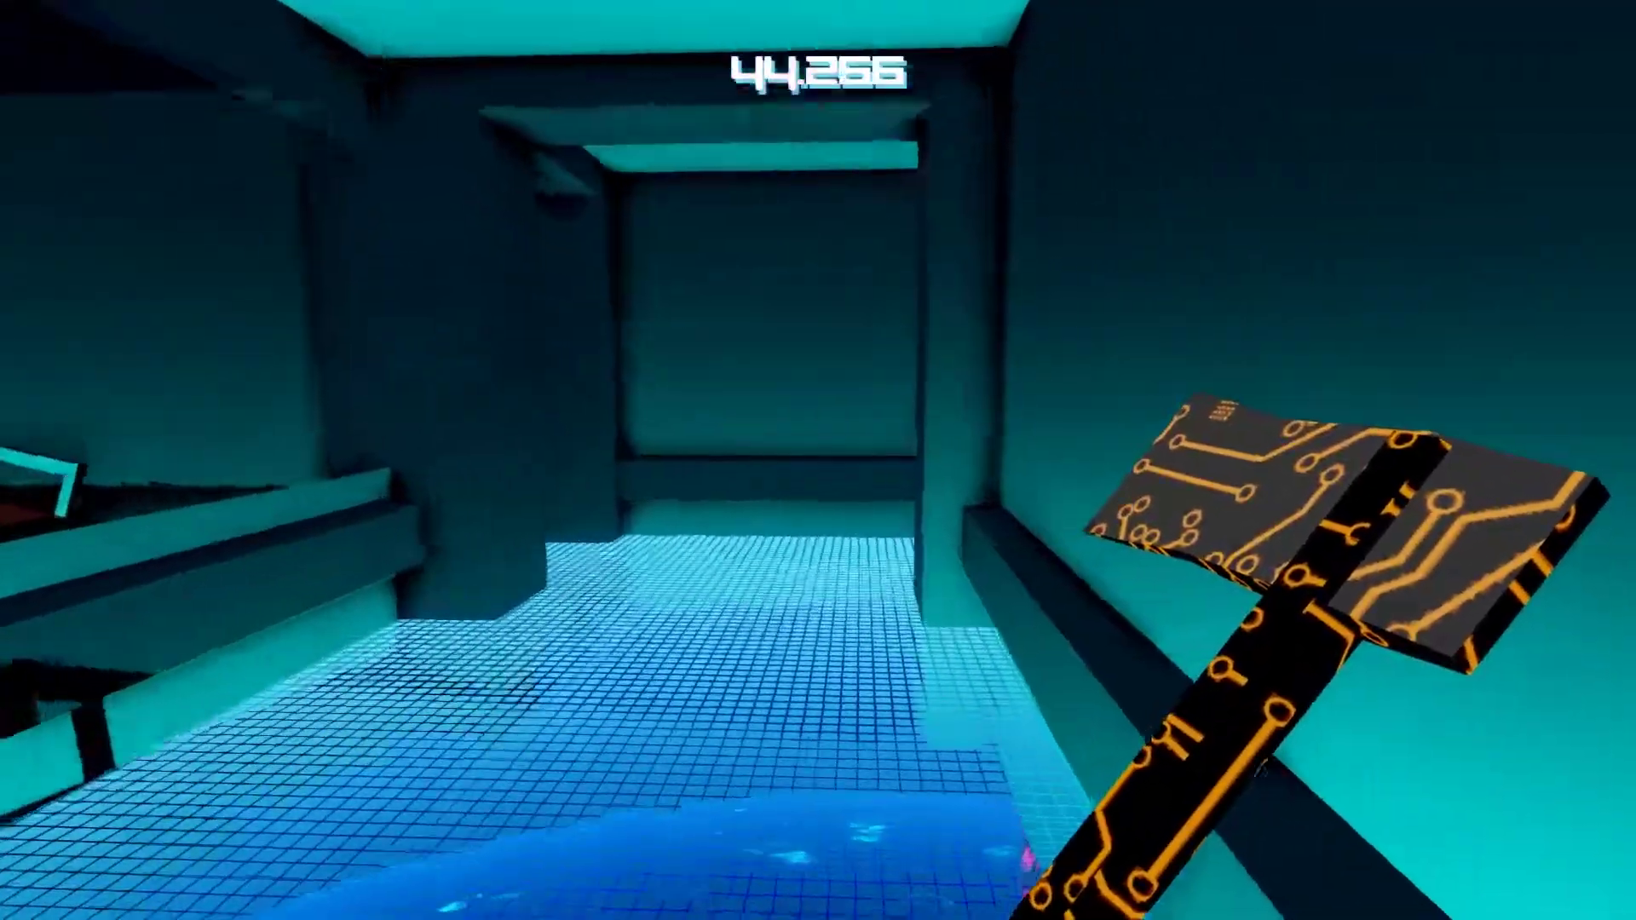
{"action": "key", "text": "w"}
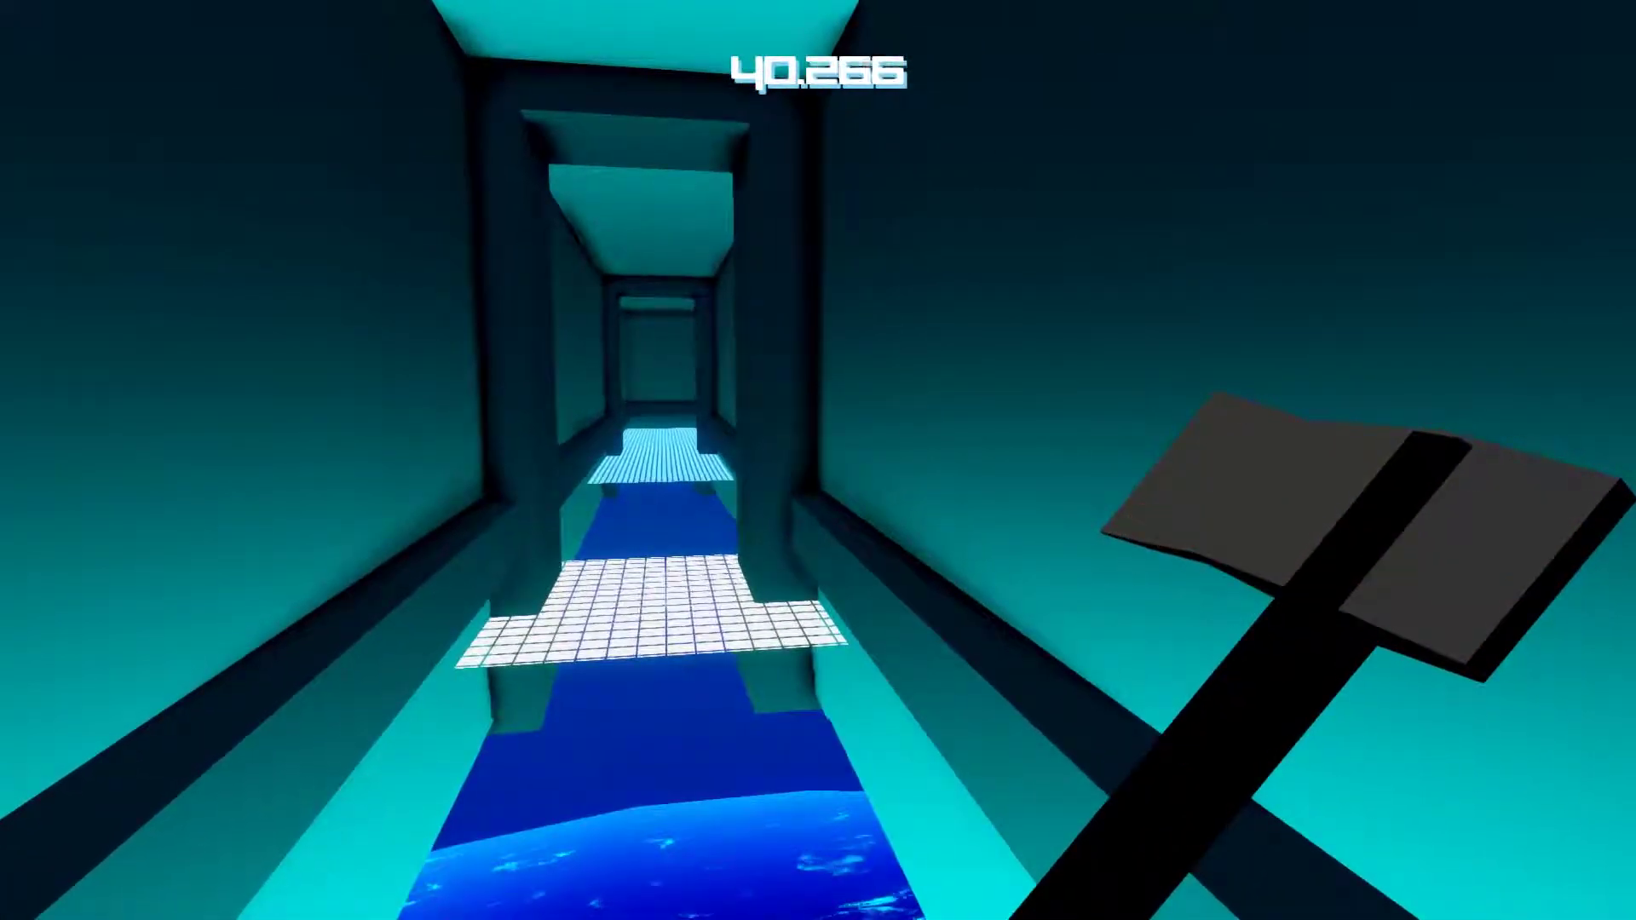
{"action": "key", "text": "w"}
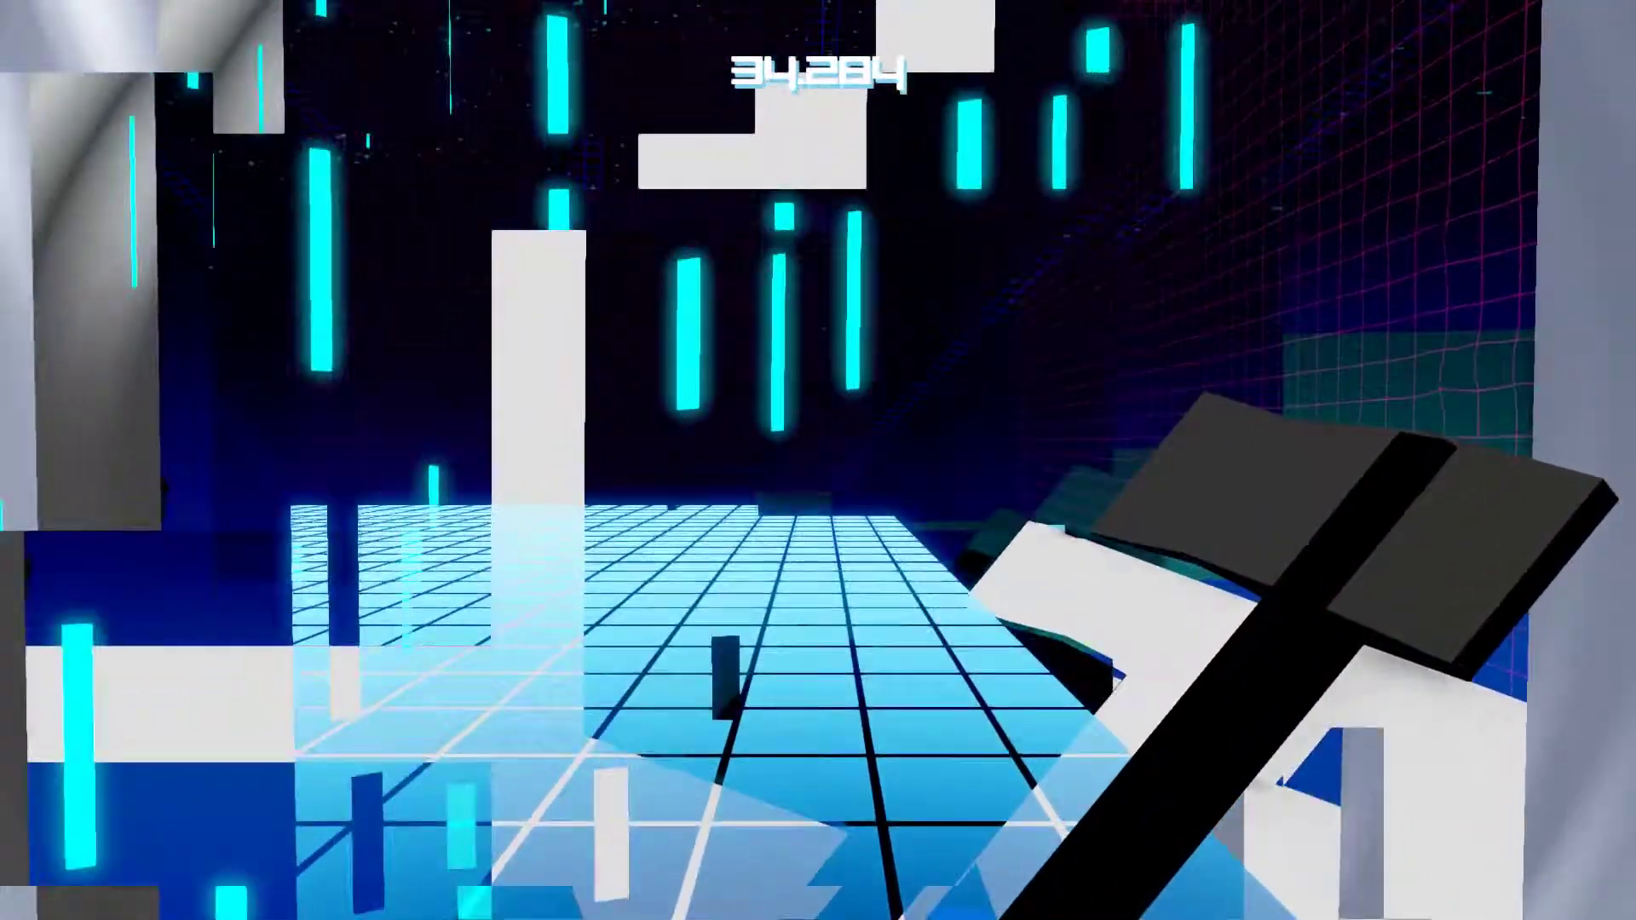
{"action": "key", "text": "w"}
{"action": "key", "text": "w"}
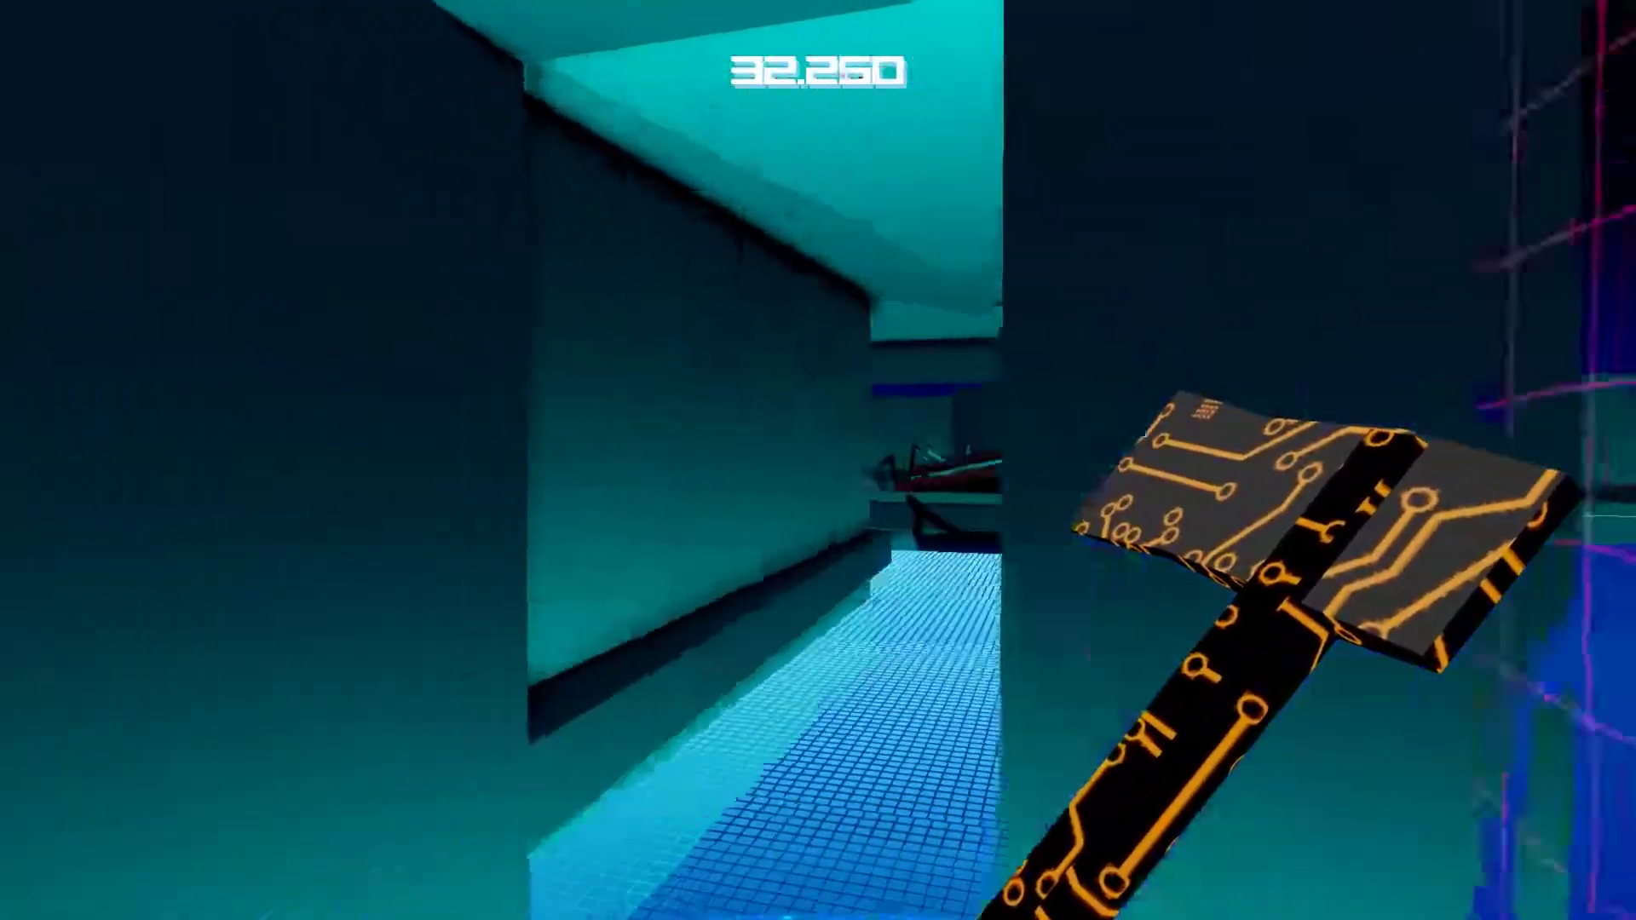
{"action": "key", "text": "w"}
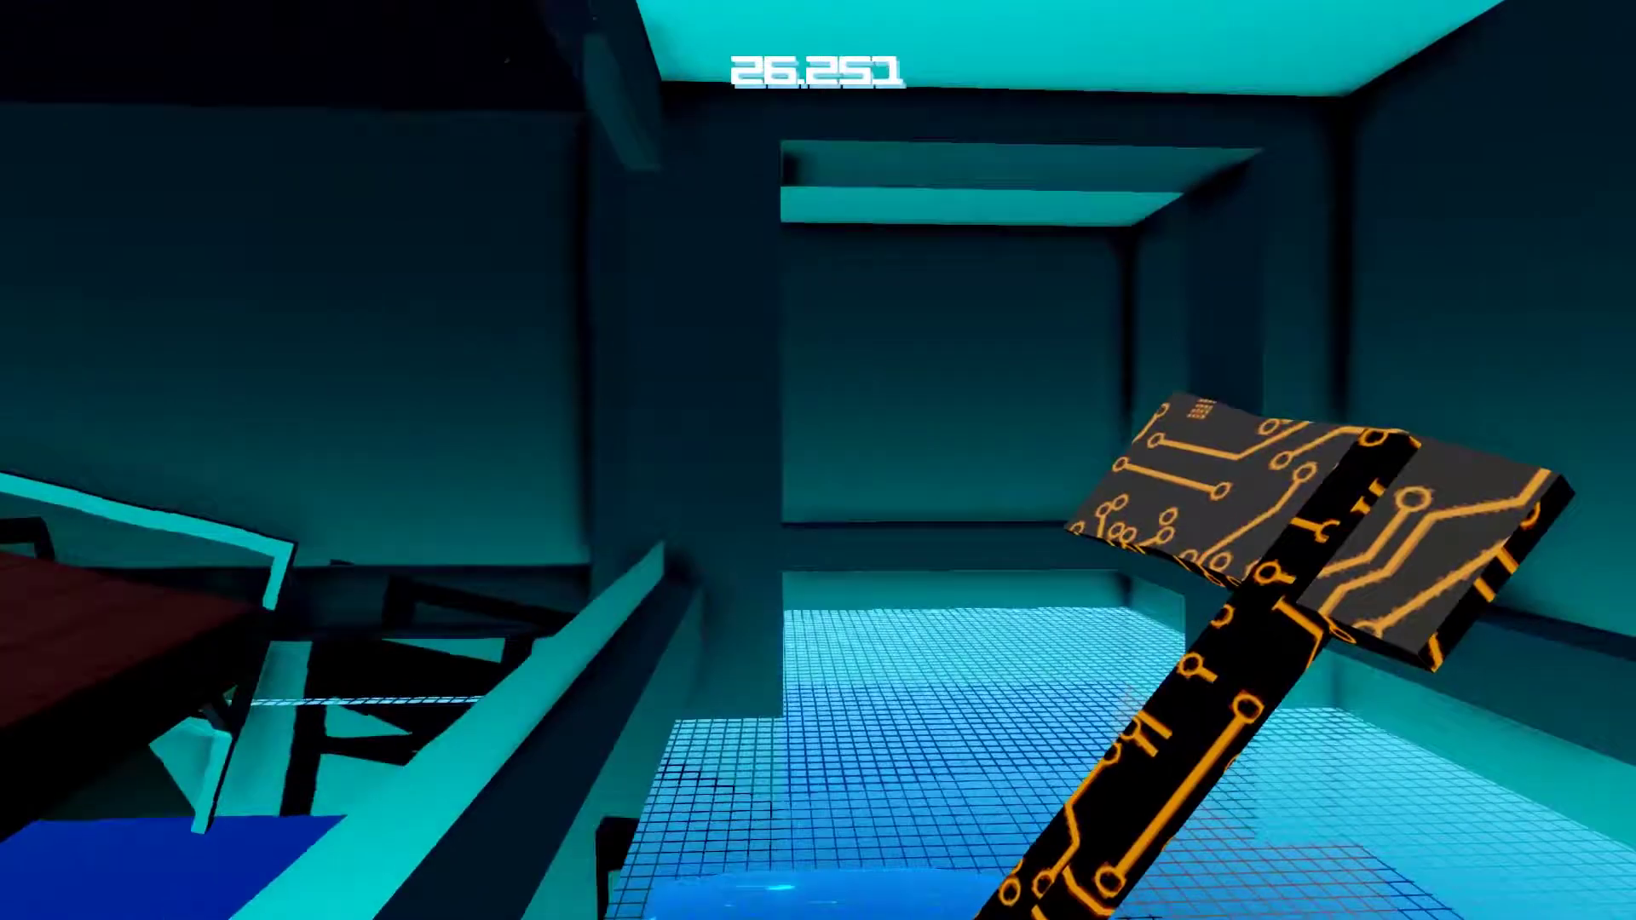
{"action": "key", "text": "w"}
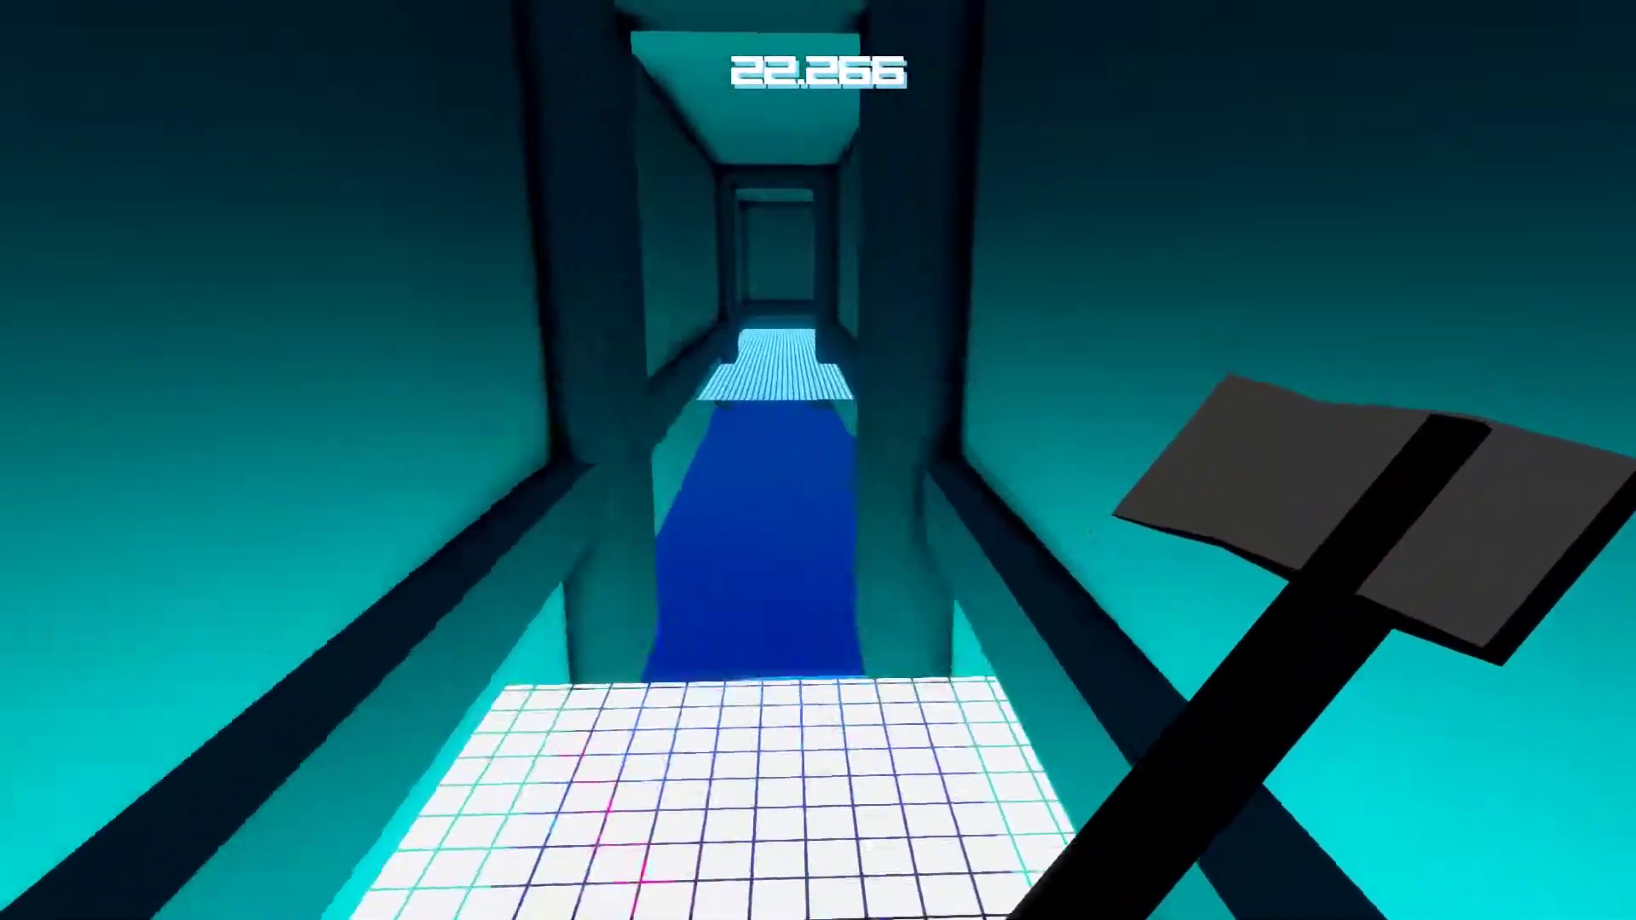
{"action": "key", "text": "w"}
{"action": "key", "text": "w"}
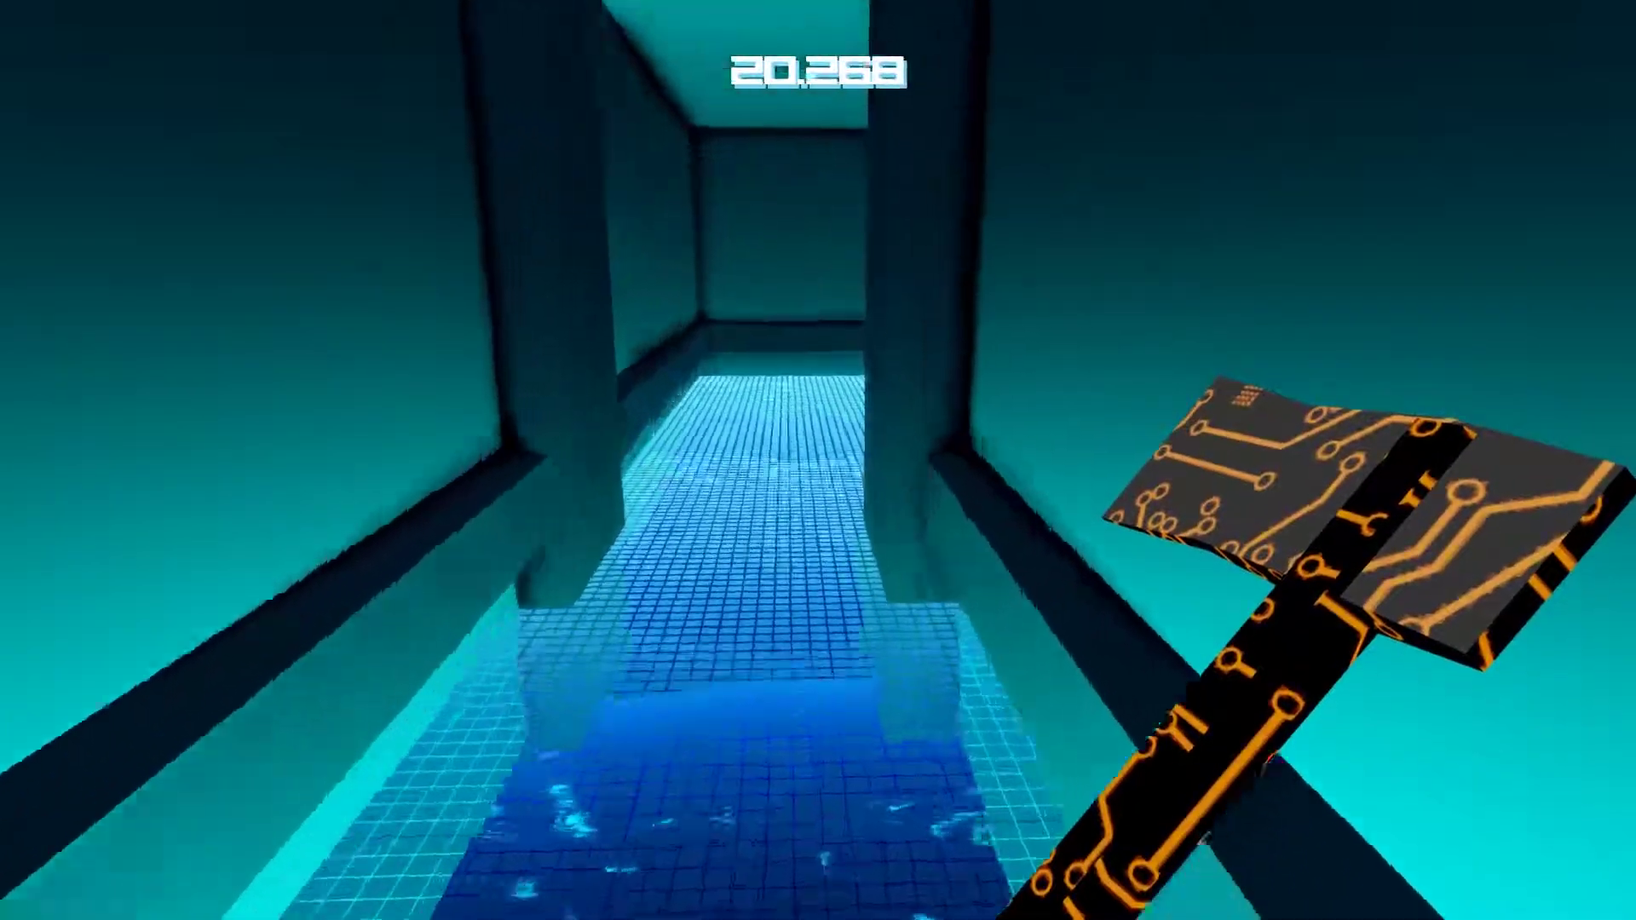
{"action": "key", "text": "w"}
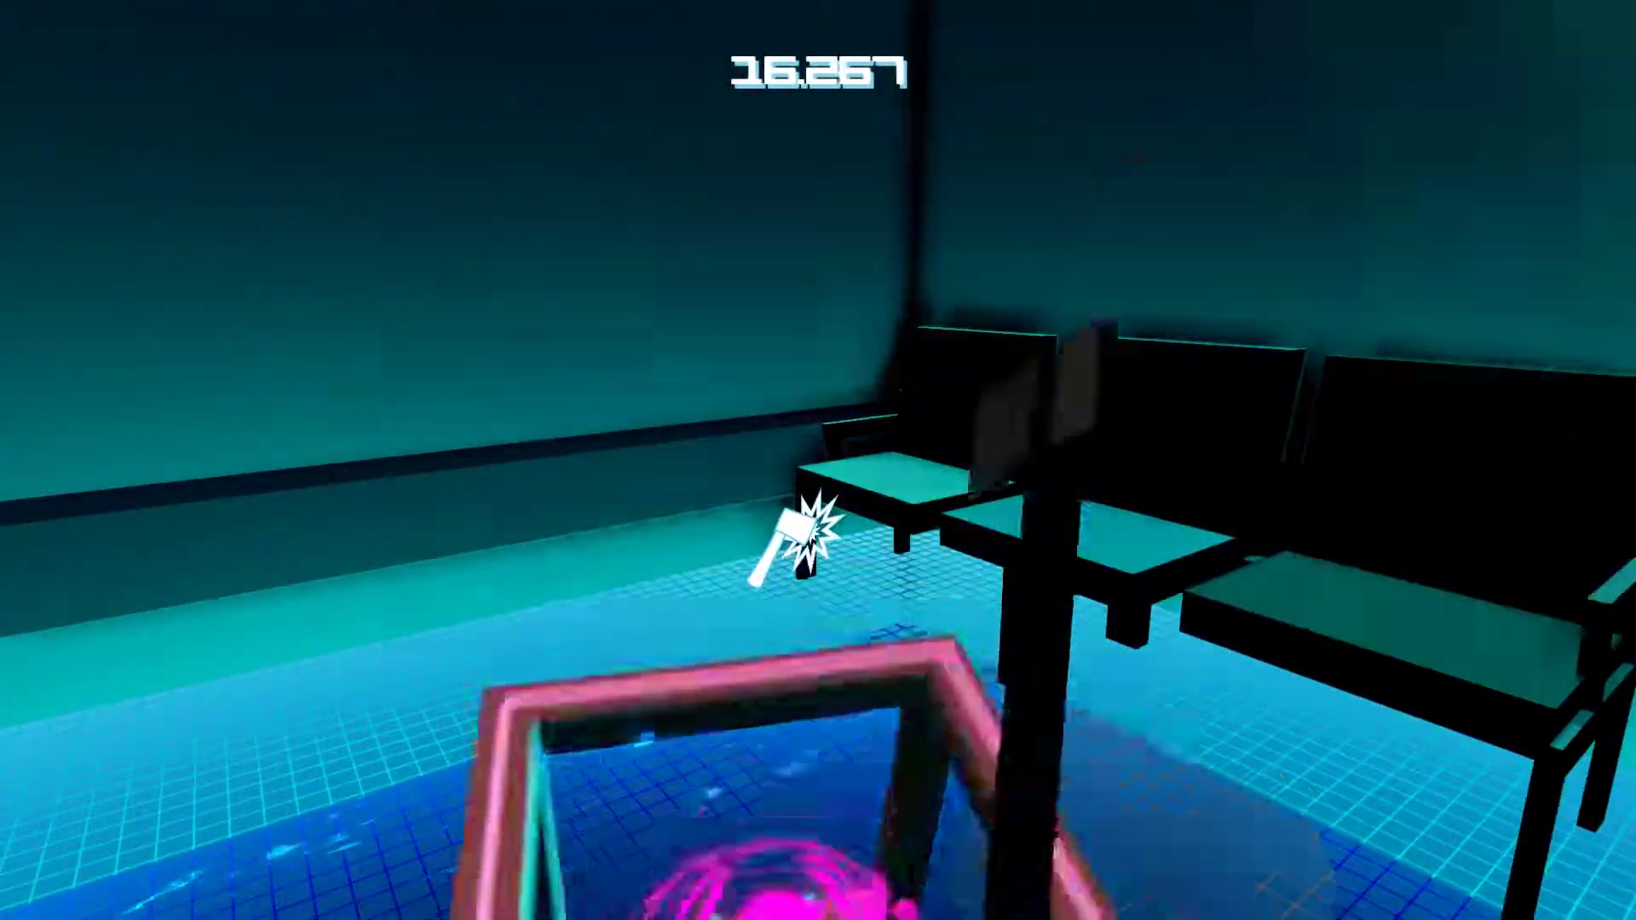
{"action": "left_click", "coordinate": [800, 537]}
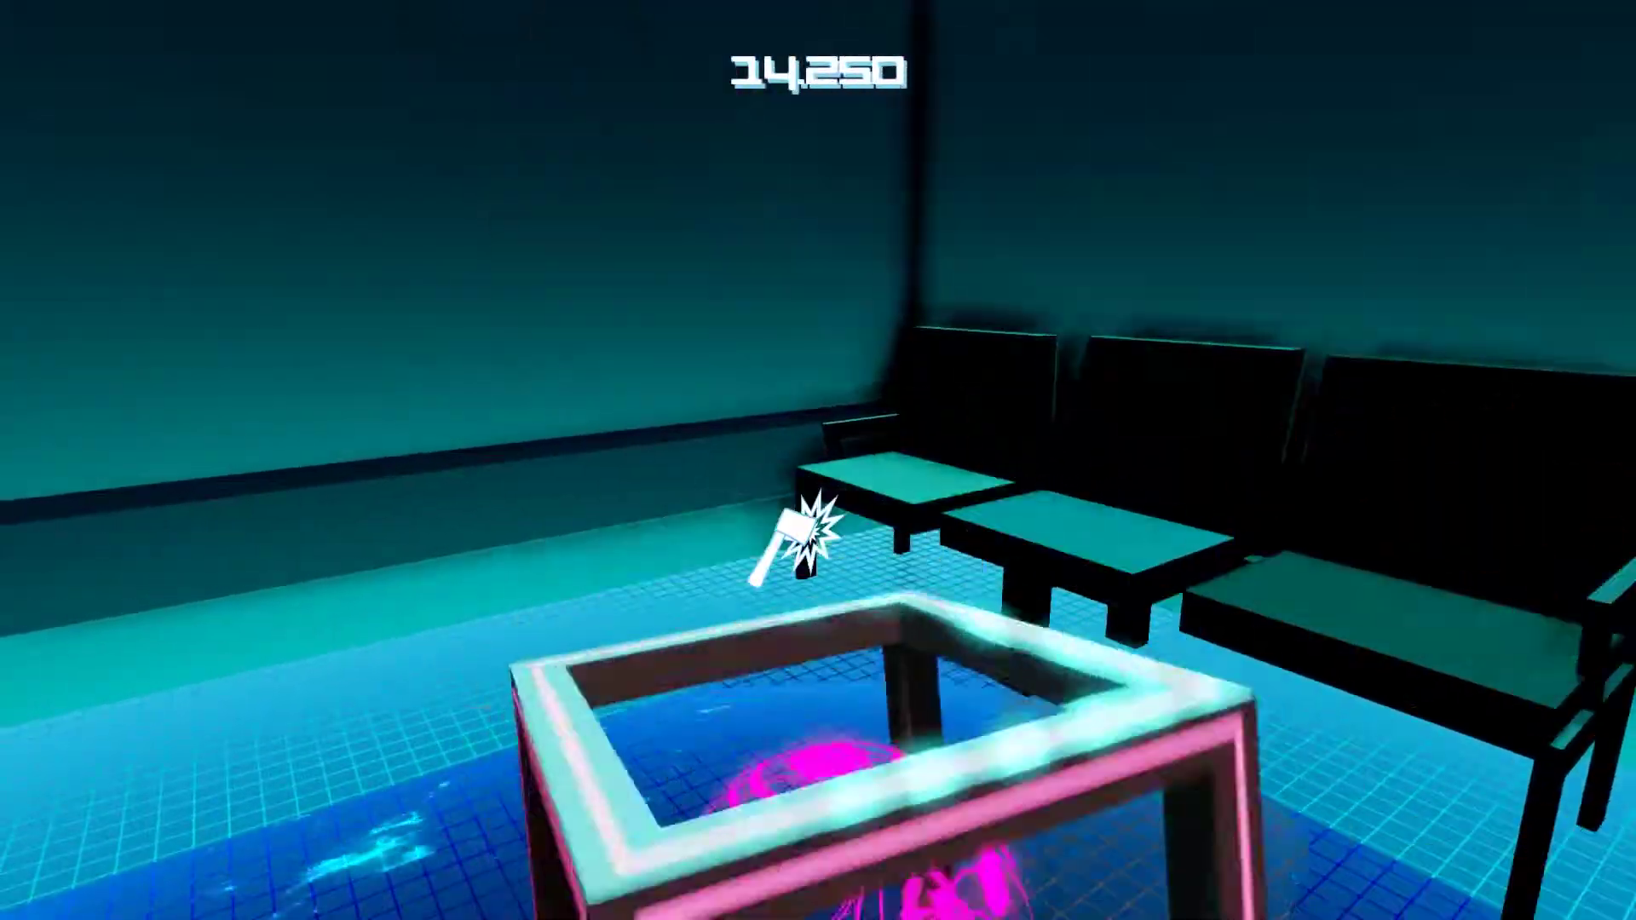